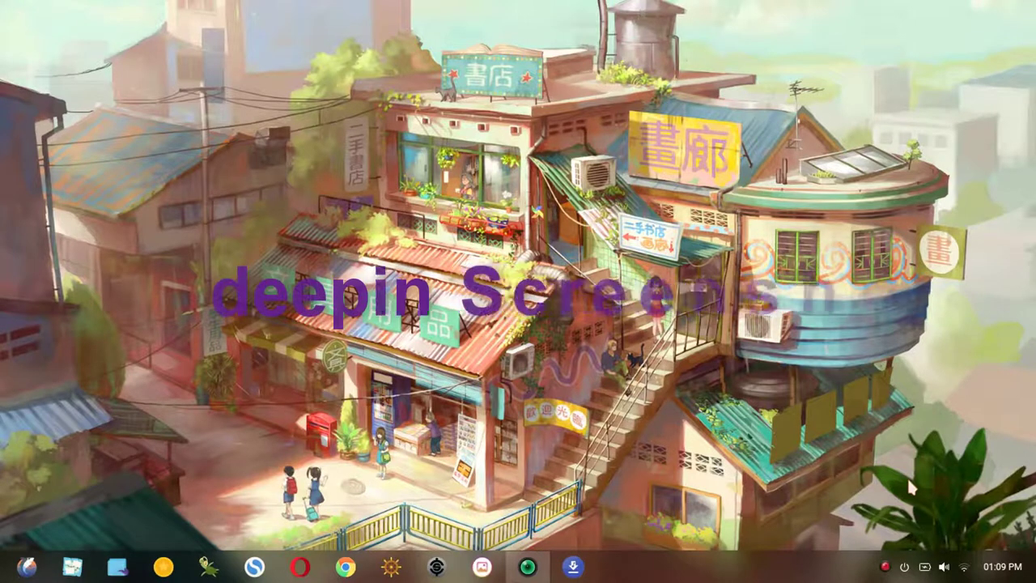
- Open the Deepin application launcher with the Super key
key(super)
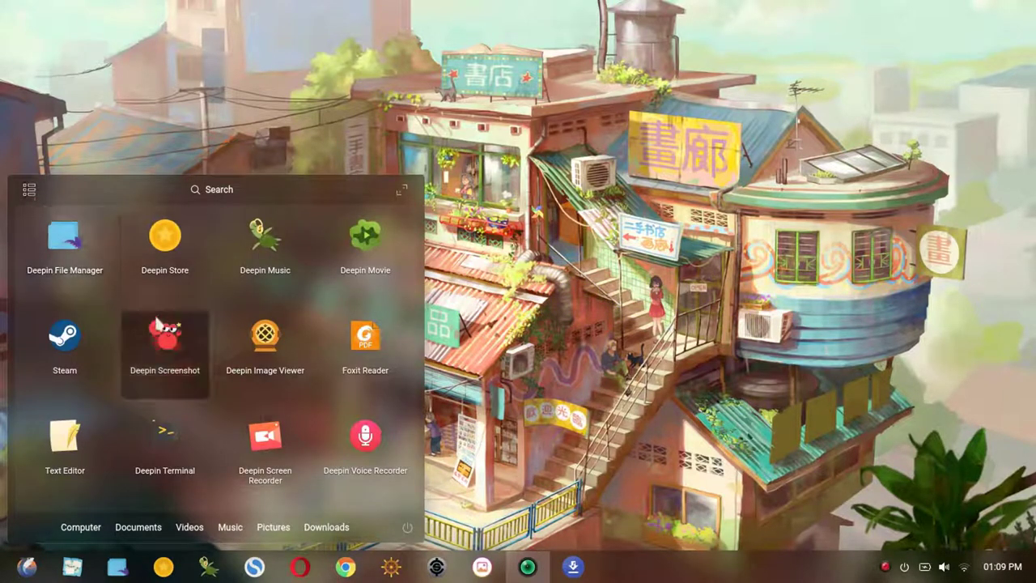
- Launch Deepin Screenshot, select the full 1366X768 screen, then cancel the capture
click(162, 338)
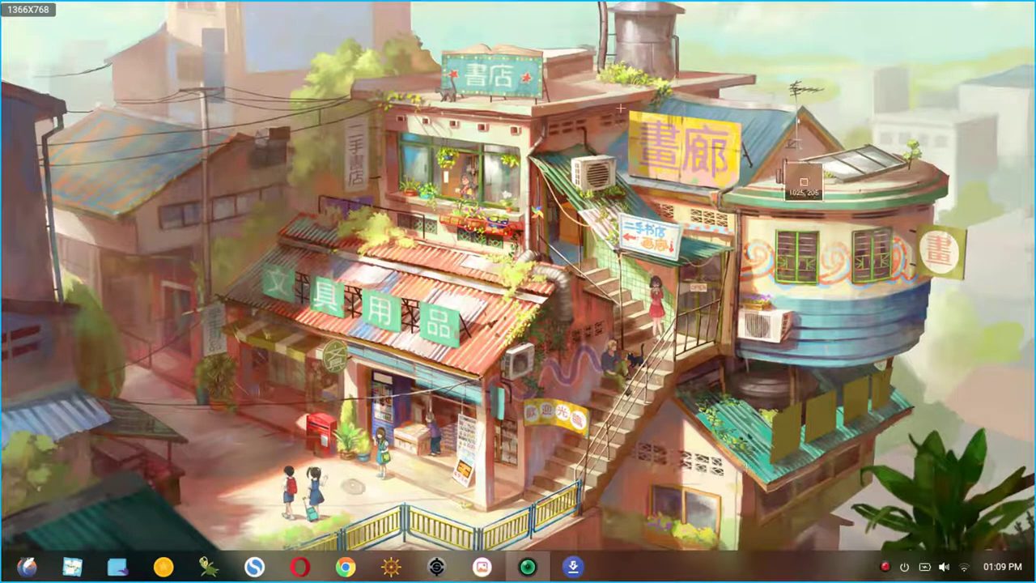
click(594, 159)
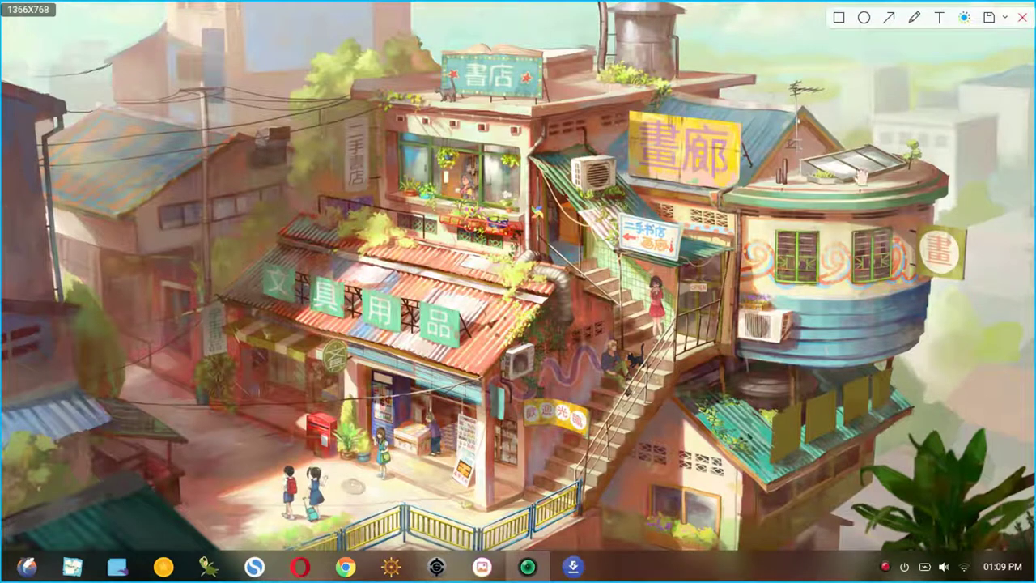
click(1022, 17)
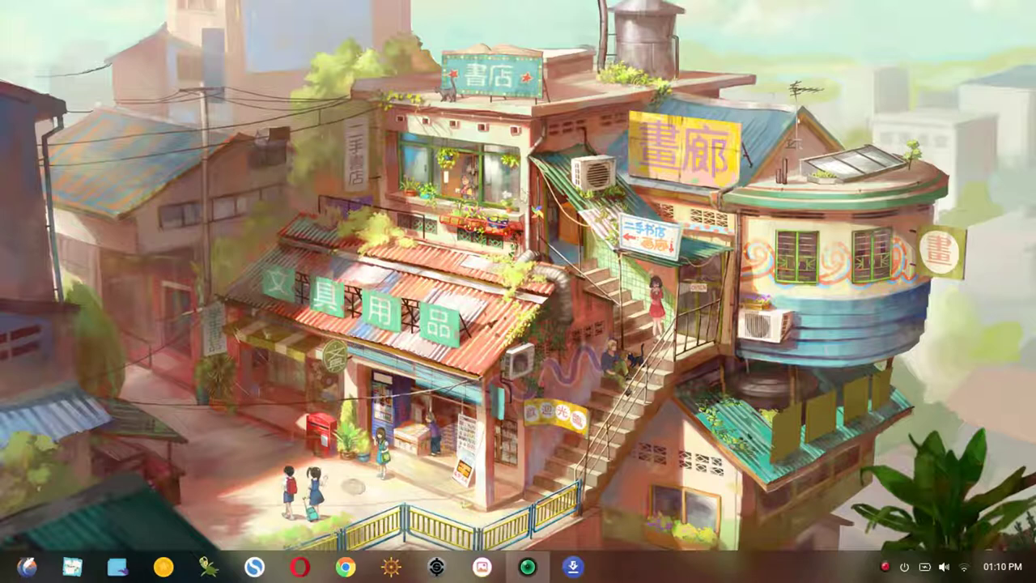
right_click(523, 182)
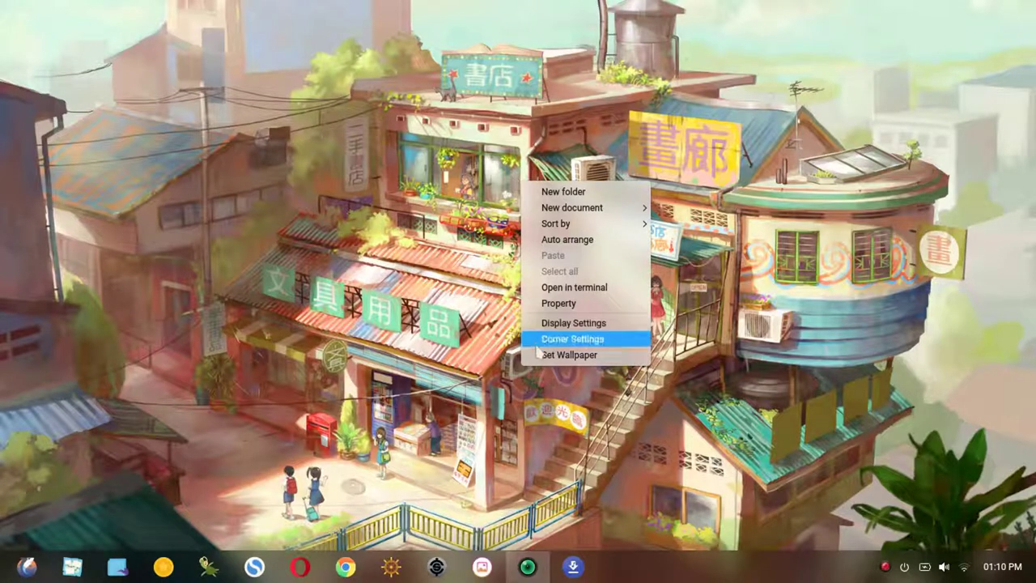
click(379, 369)
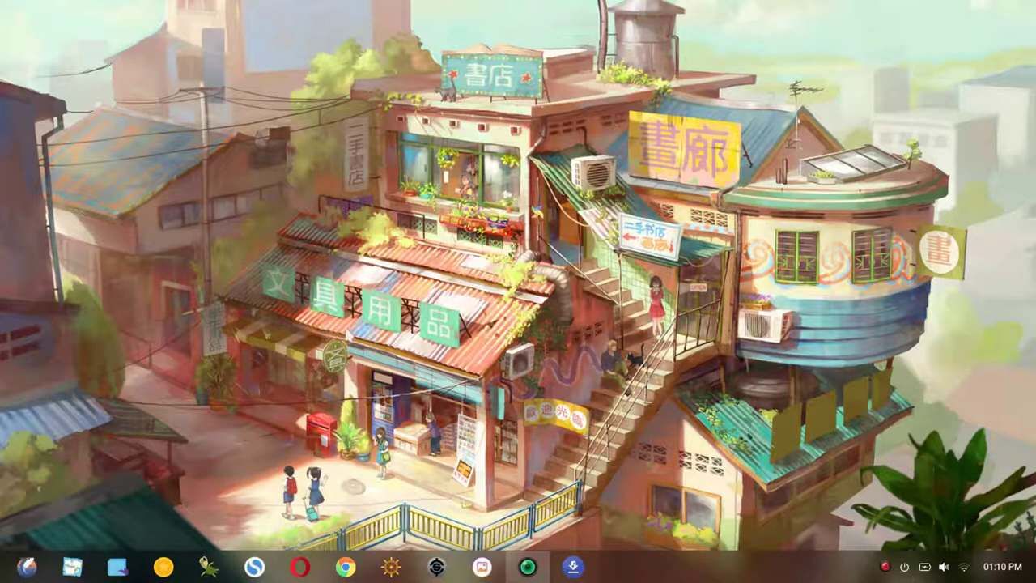
key(super)
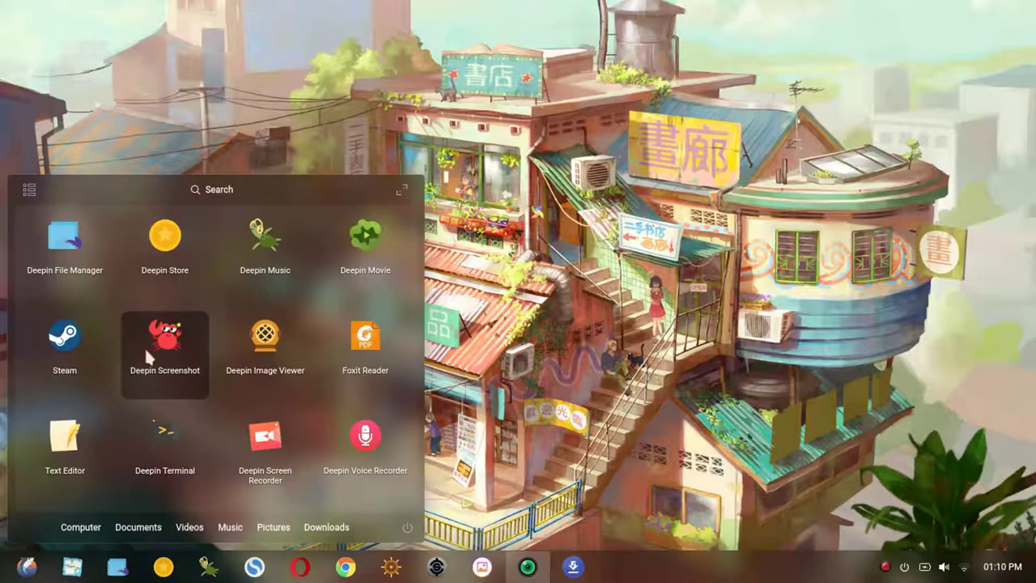
key(super)
right_click(390, 207)
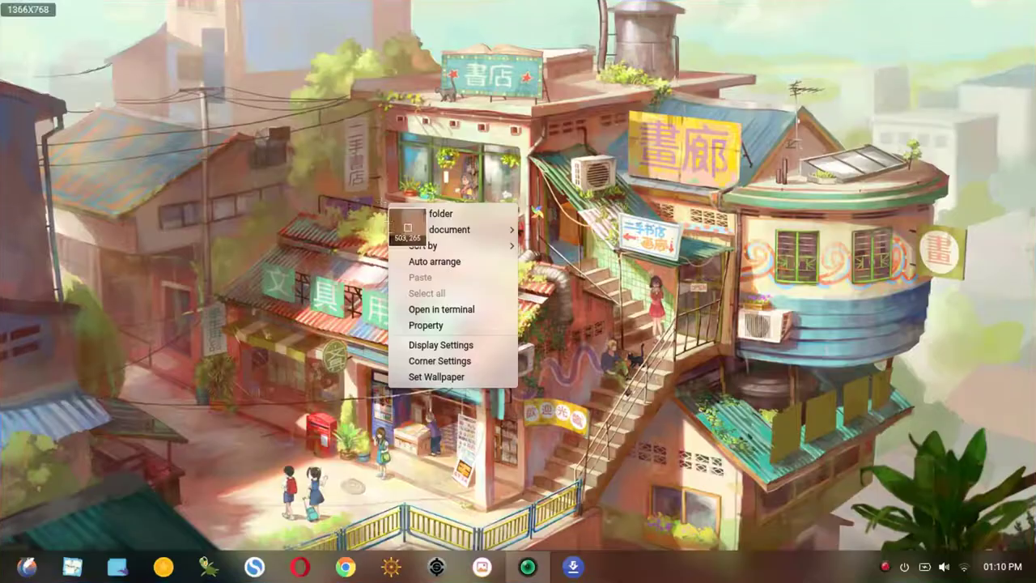
mouse_move(382, 200)
mouse_down()
mouse_move(460, 398)
mouse_move(536, 386)
mouse_move(519, 386)
mouse_up()
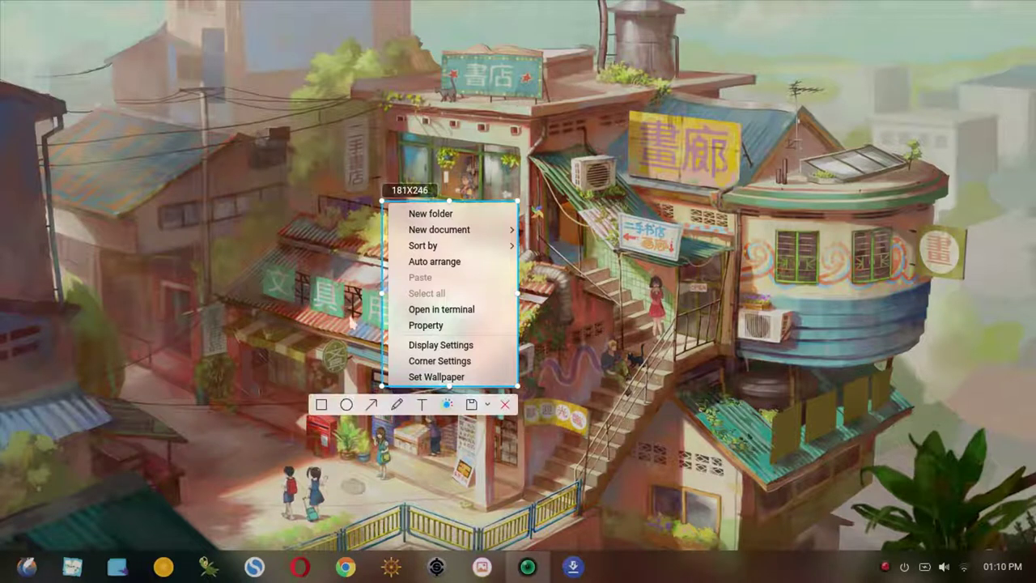
drag(382, 293, 389, 294)
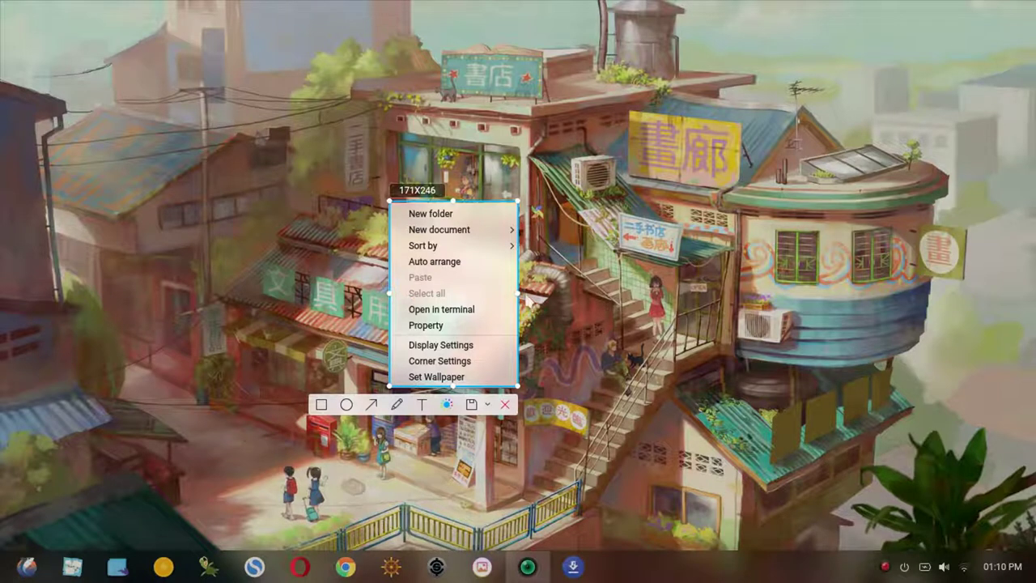
drag(518, 294, 519, 296)
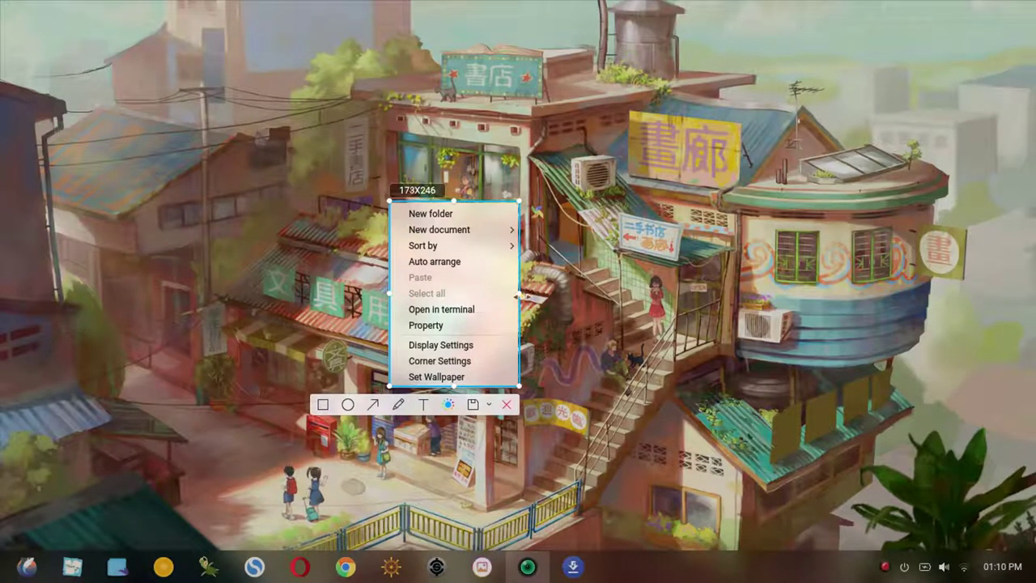
click(506, 405)
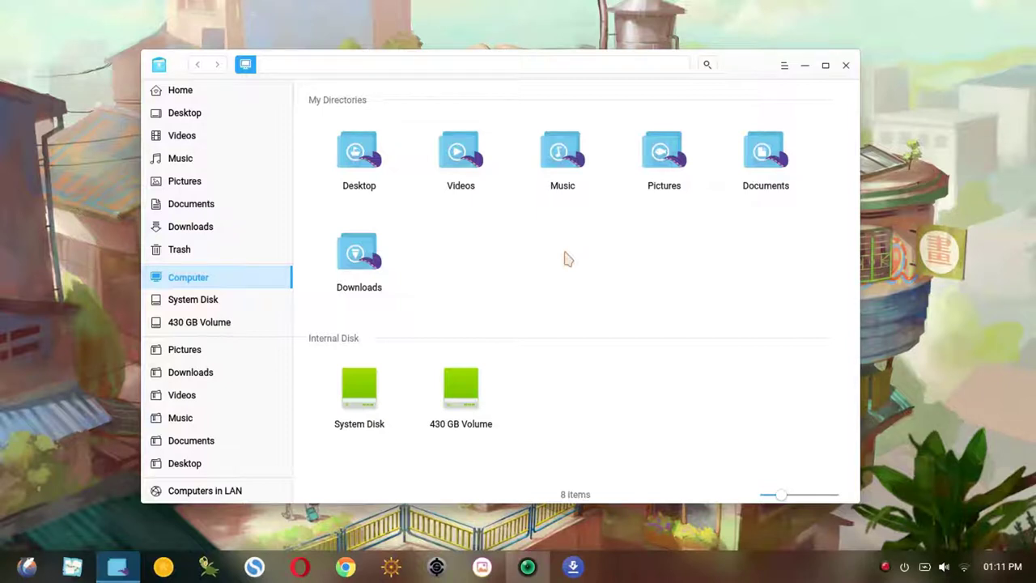
key(super)
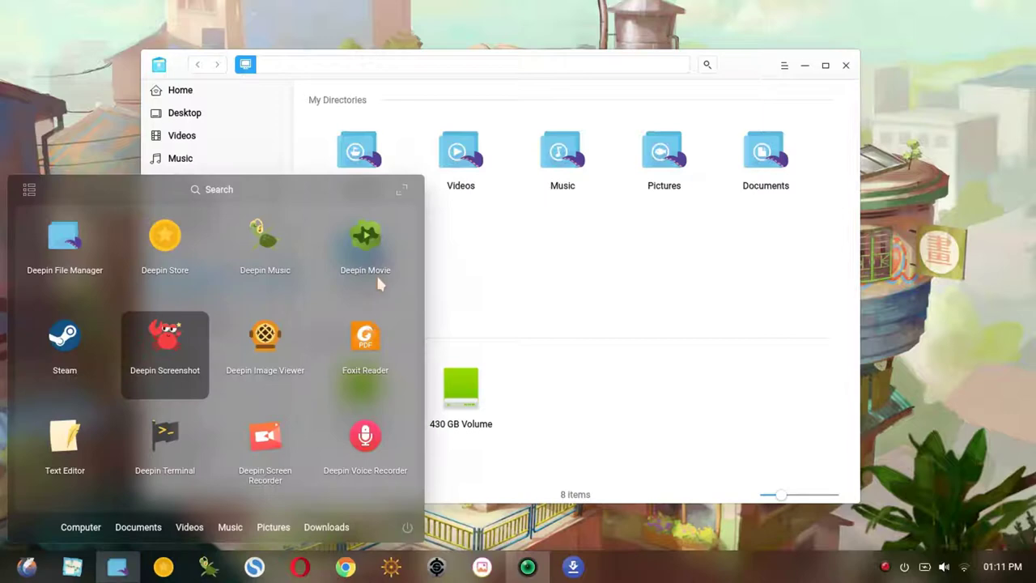
click(192, 334)
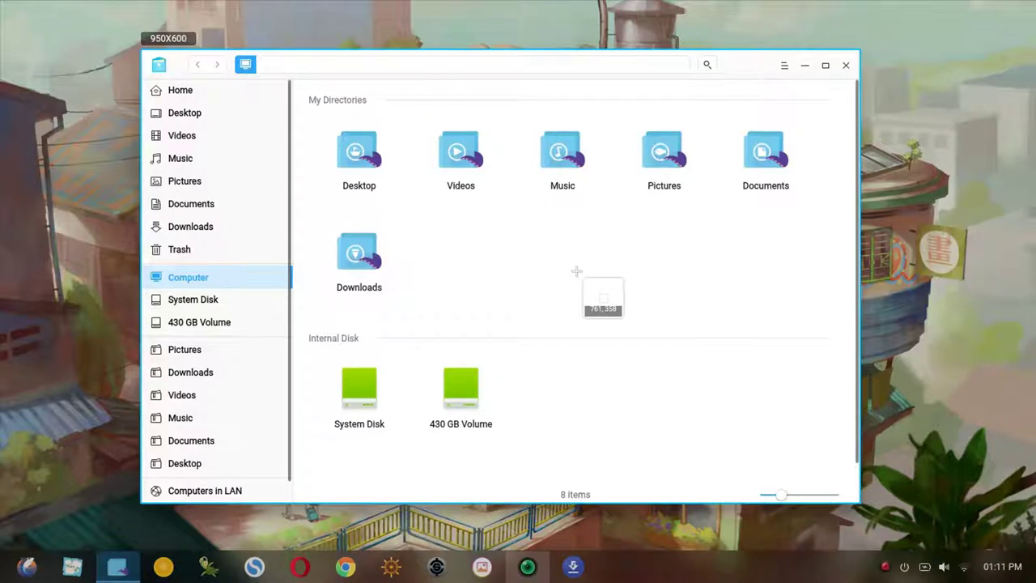
click(576, 272)
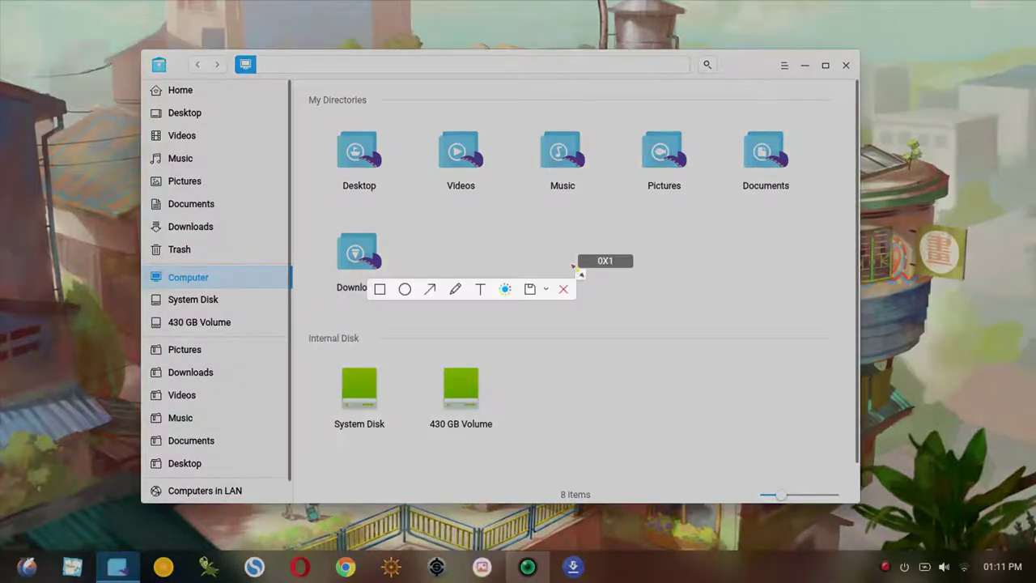
click(589, 247)
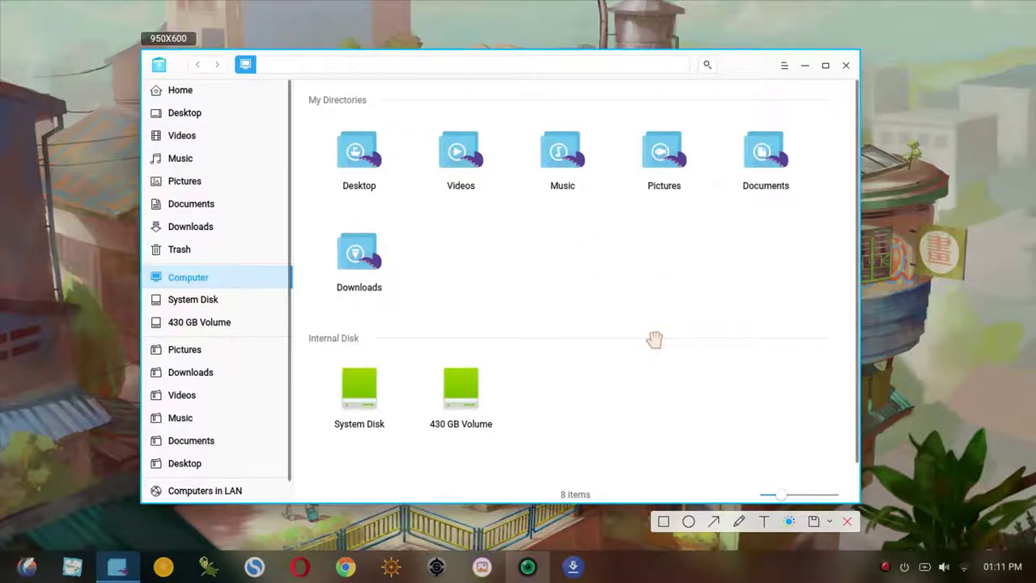
key(Escape)
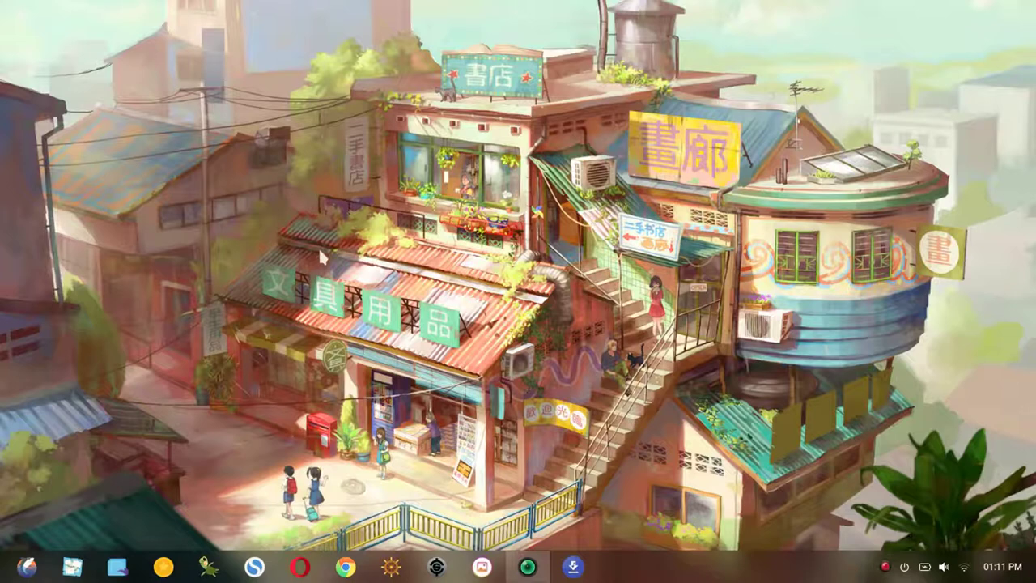
- Relaunch Deepin Screenshot and select a 674X438 area around the central shop building
key(super)
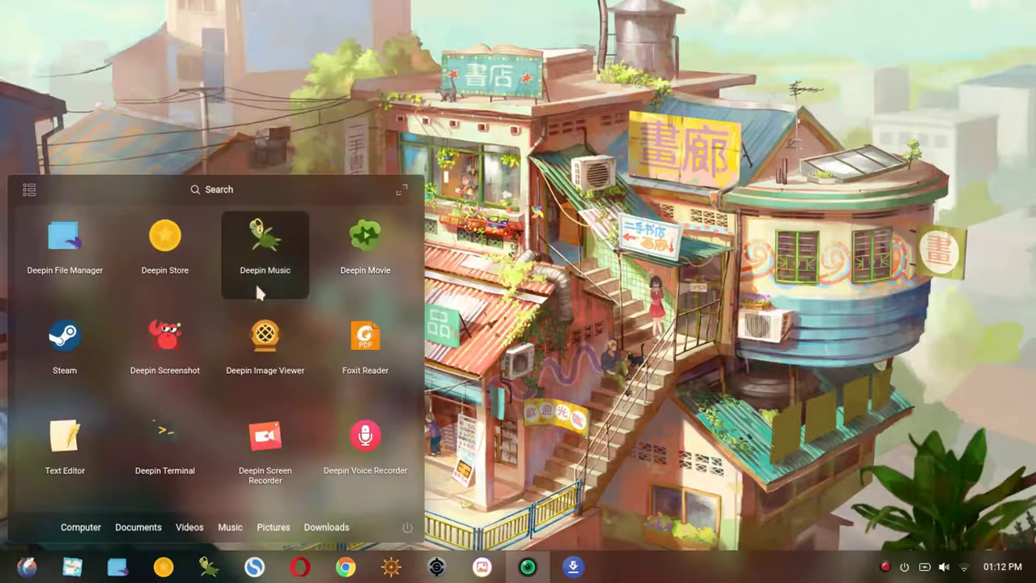
click(180, 342)
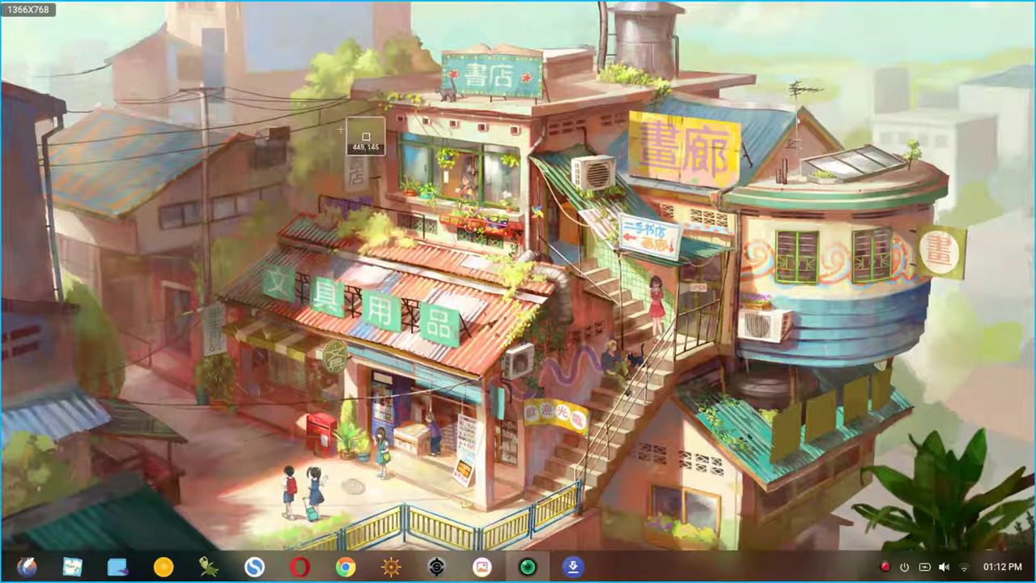
mouse_move(340, 110)
mouse_down()
mouse_move(374, 211)
mouse_move(560, 277)
mouse_move(769, 400)
mouse_move(817, 407)
mouse_up()
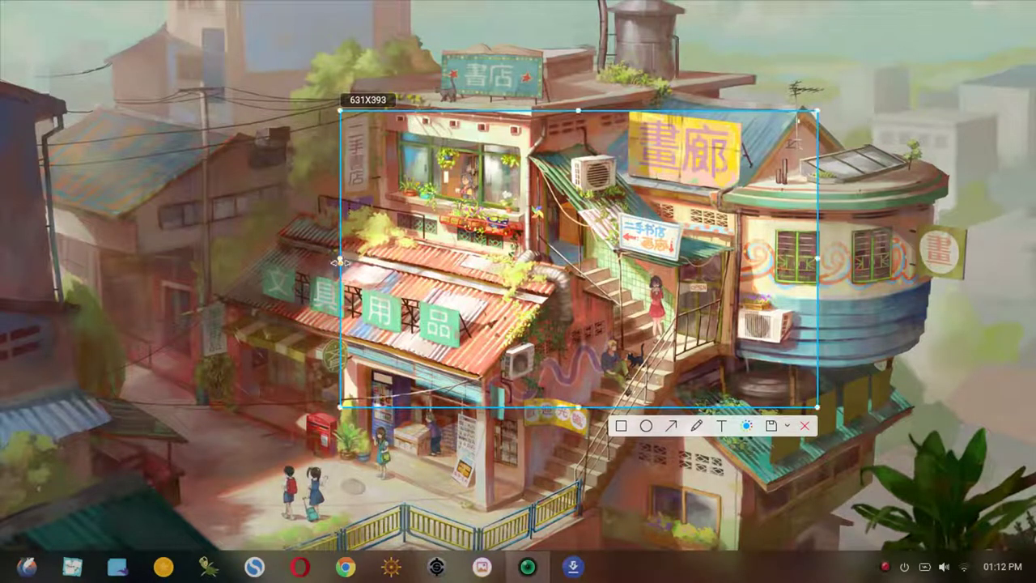
drag(340, 262, 308, 257)
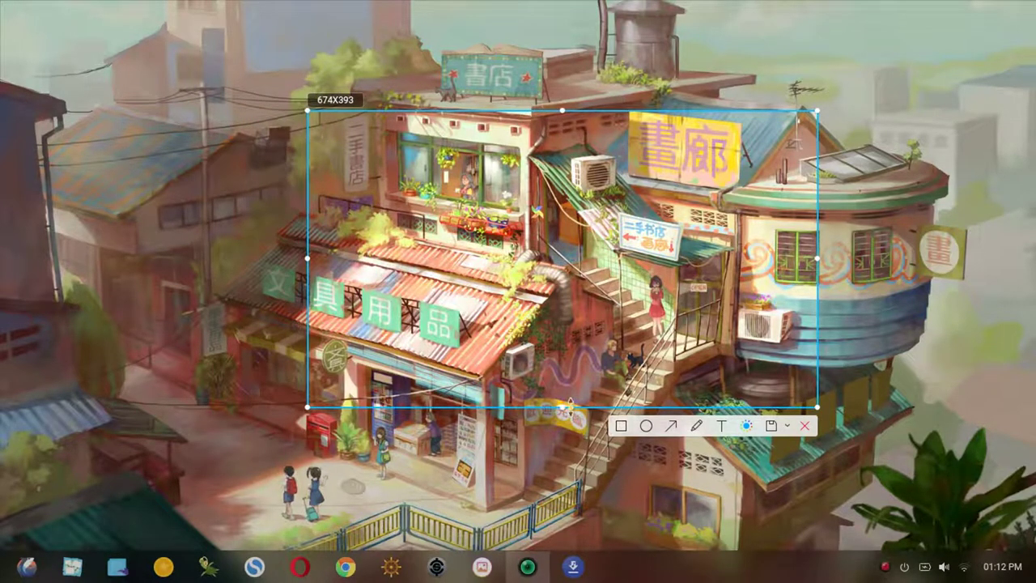
drag(567, 404, 567, 441)
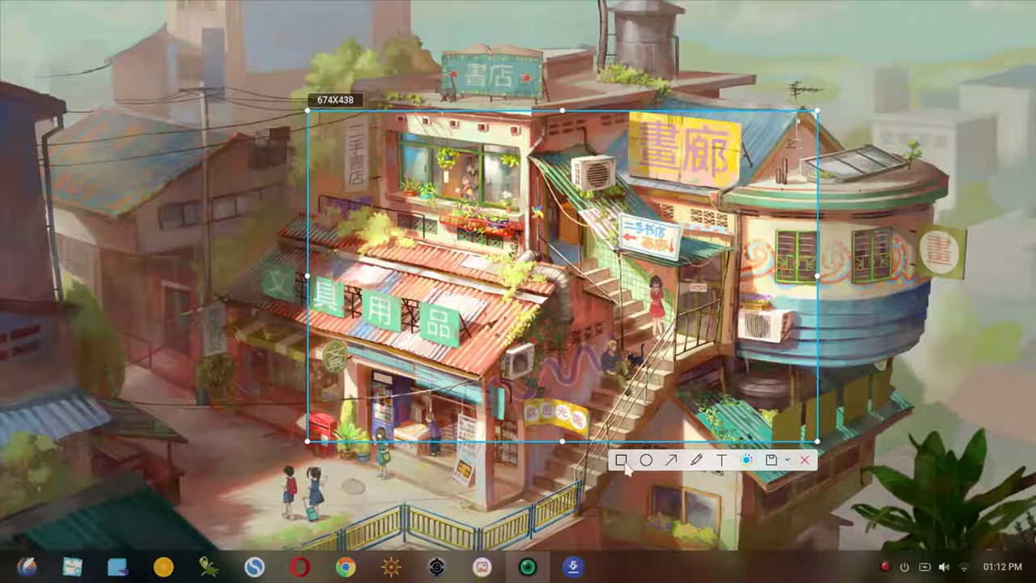
- Draw red rectangles around the vertical shop sign, upper window (thick) and yellow sign (thin)
click(621, 460)
mouse_move(343, 136)
mouse_down()
mouse_move(361, 162)
mouse_move(419, 193)
mouse_move(438, 250)
mouse_up()
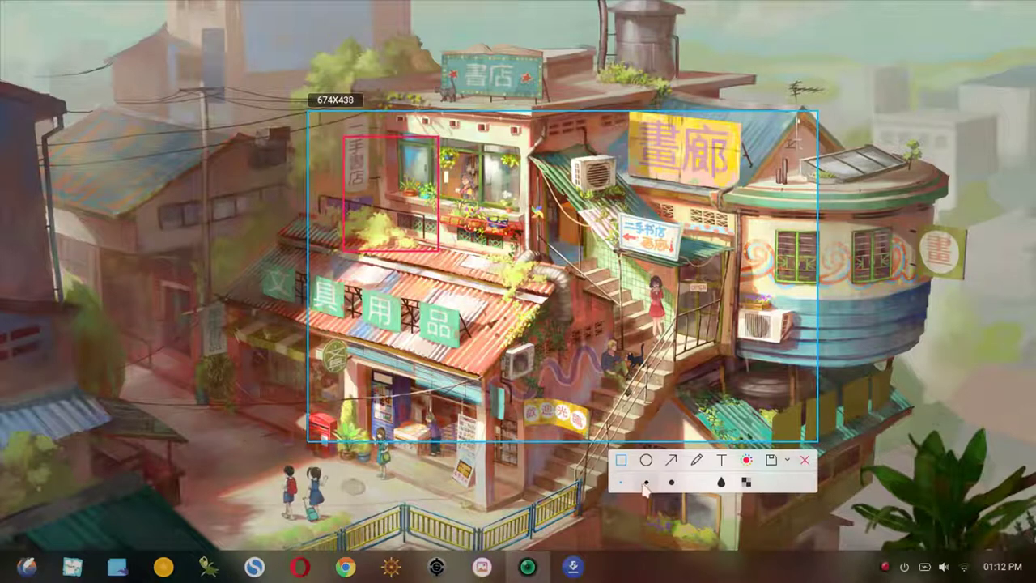
click(671, 482)
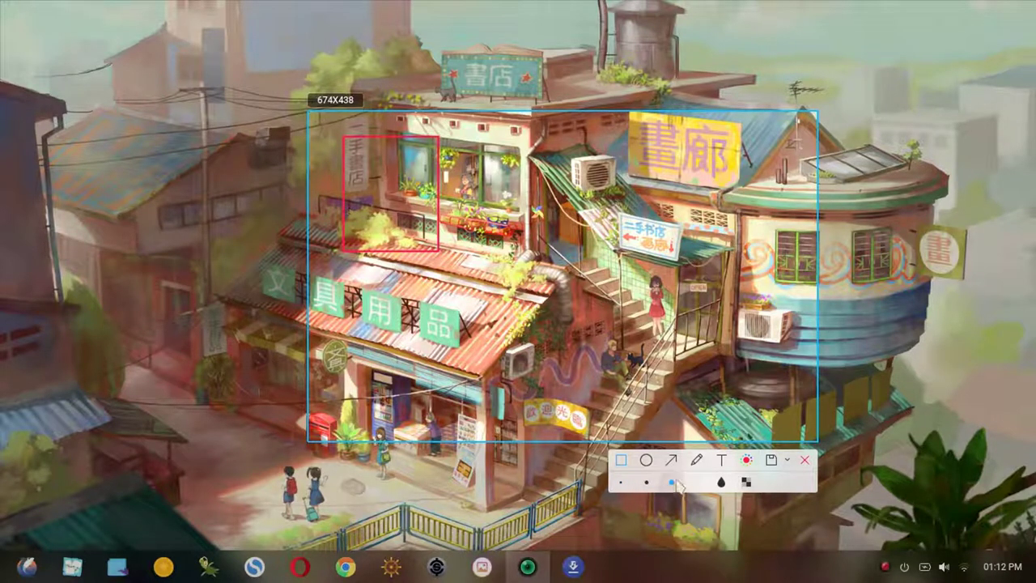
drag(481, 146, 584, 225)
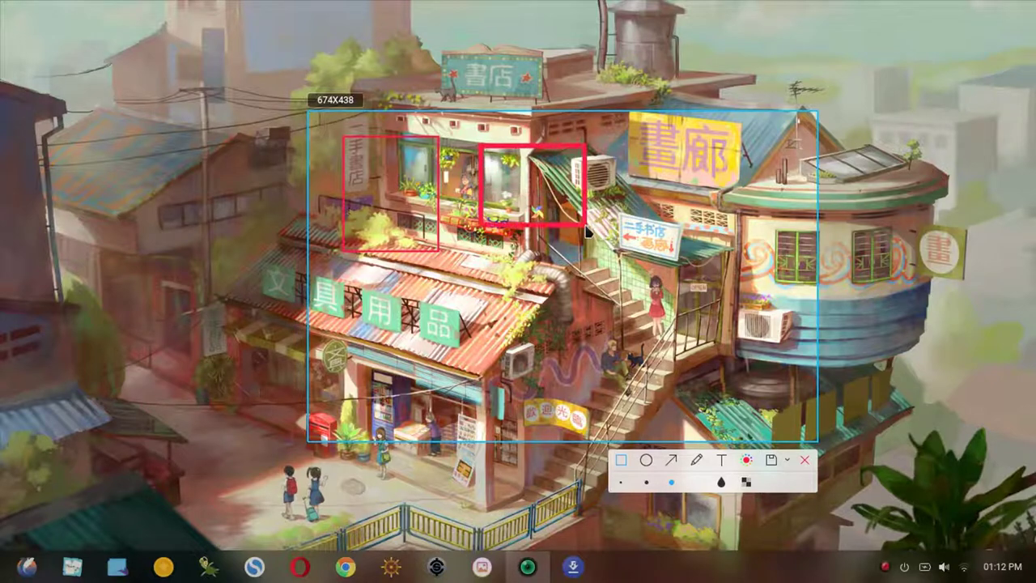
click(645, 484)
drag(613, 137, 666, 183)
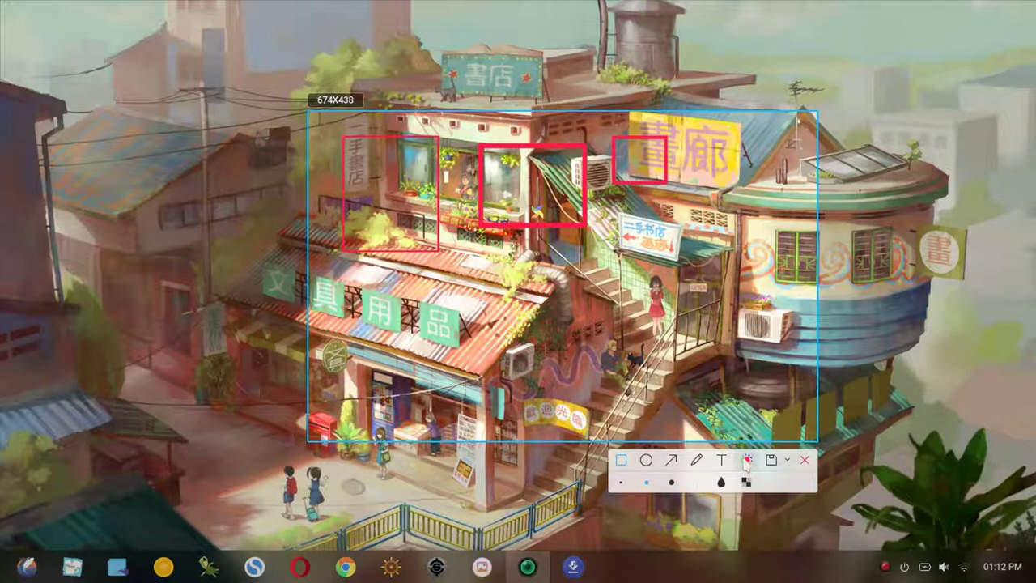
- Switch the colour to green and box the right end of the yellow sign
click(746, 460)
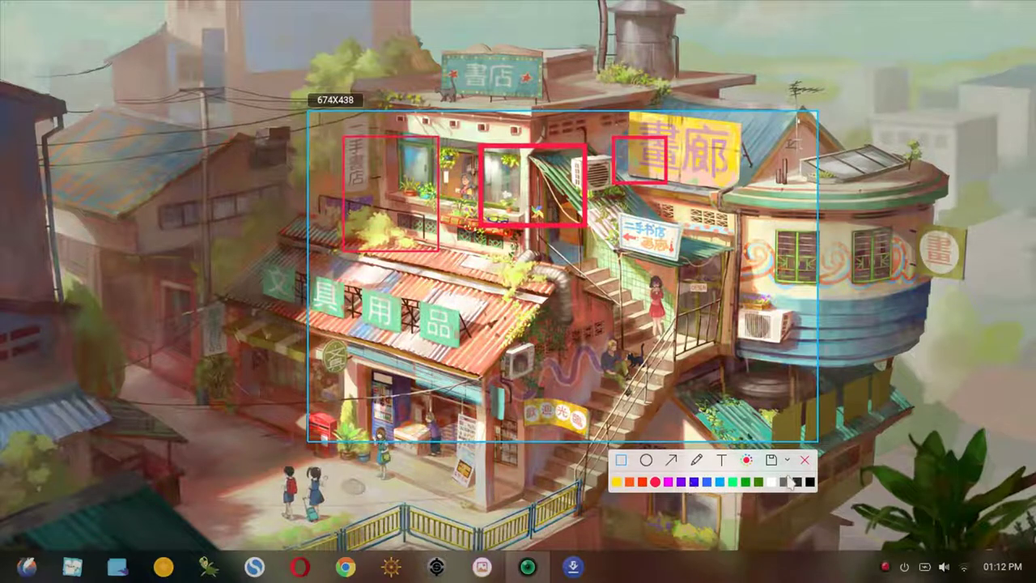
click(733, 481)
drag(709, 138, 756, 193)
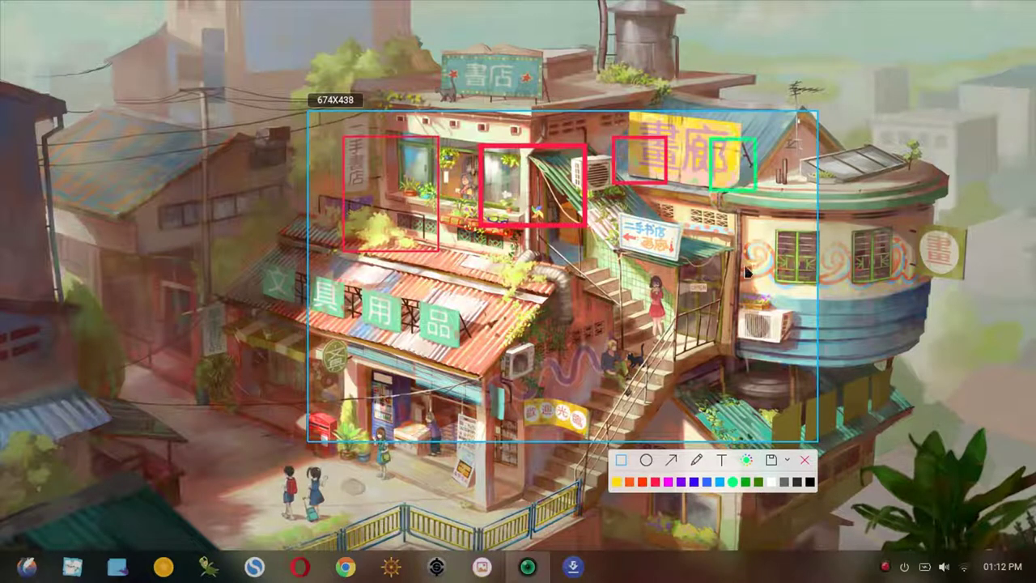
- Draw a blue ellipse around 用, then a thicker one on the roof to its right
click(646, 460)
drag(356, 270, 410, 329)
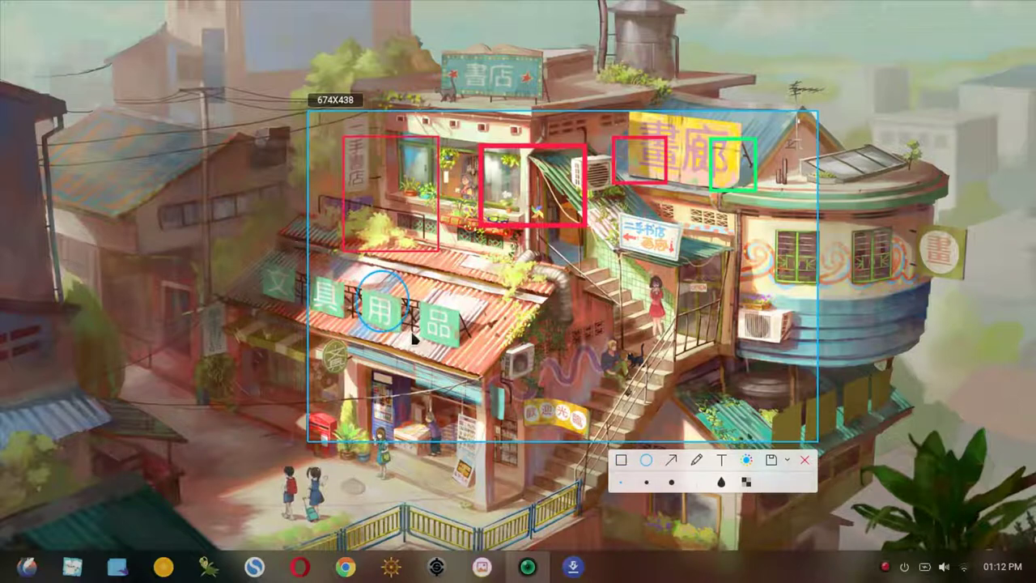
click(672, 481)
drag(457, 272, 537, 338)
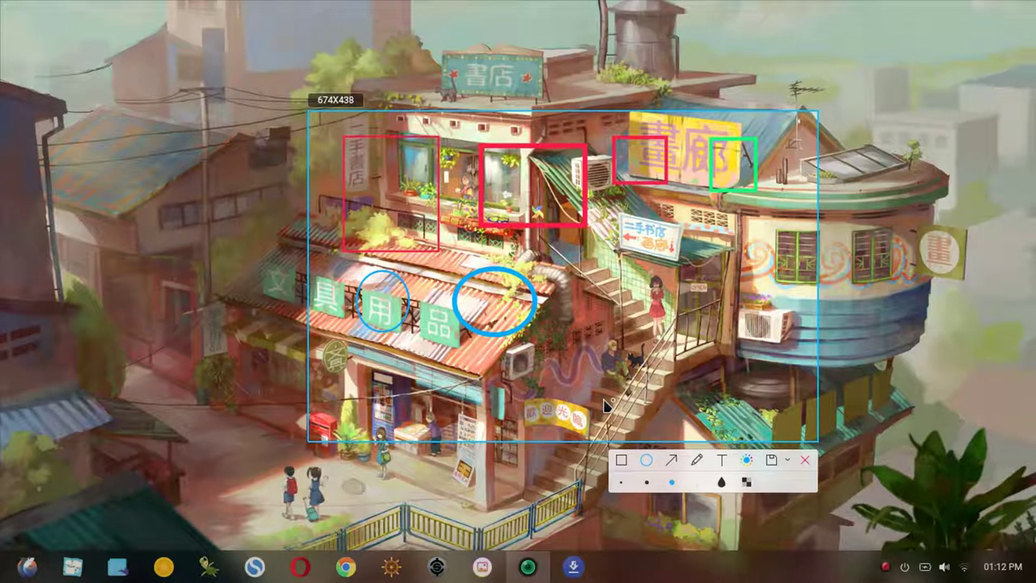
- Draw a thickest-width red straight line horizontally across the staircase
click(670, 461)
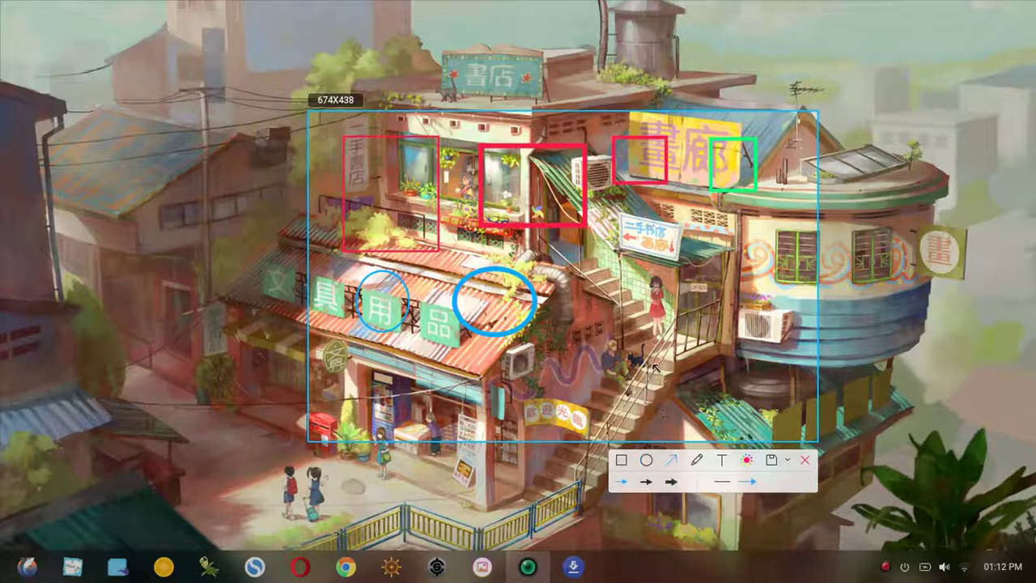
click(722, 481)
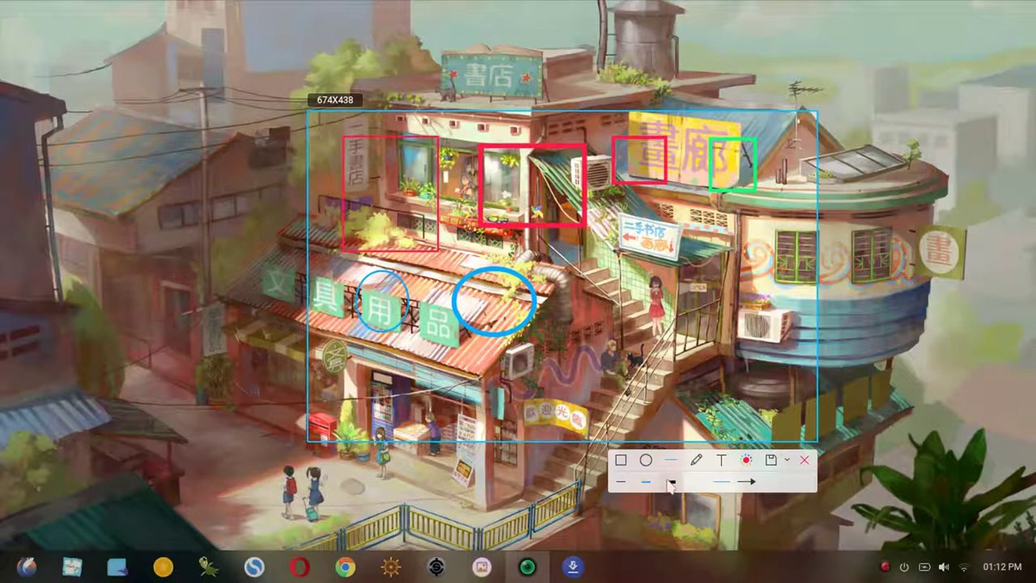
click(670, 483)
drag(567, 280, 759, 280)
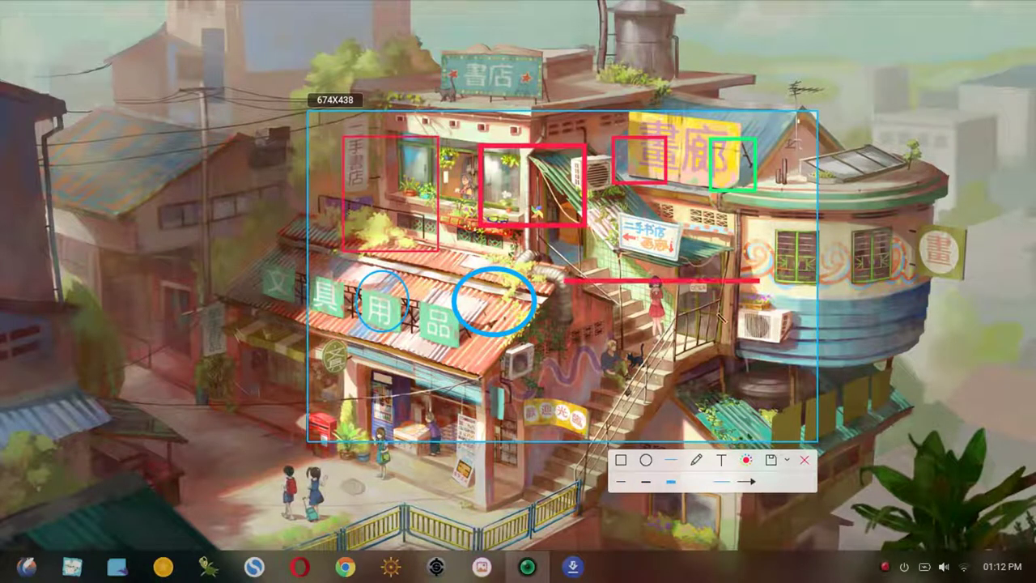
- Draw two red arrows by the stairs, the second in bold style pointing up
click(750, 483)
drag(615, 320, 779, 392)
click(670, 481)
drag(650, 406, 717, 324)
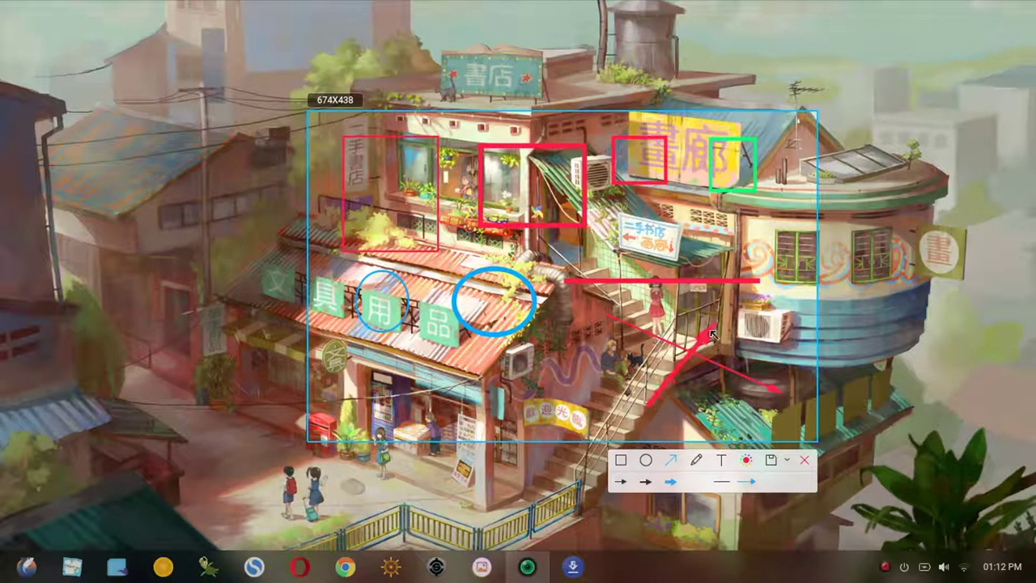
- Scribble red freehand loops over the shop front and upper stairs
click(695, 461)
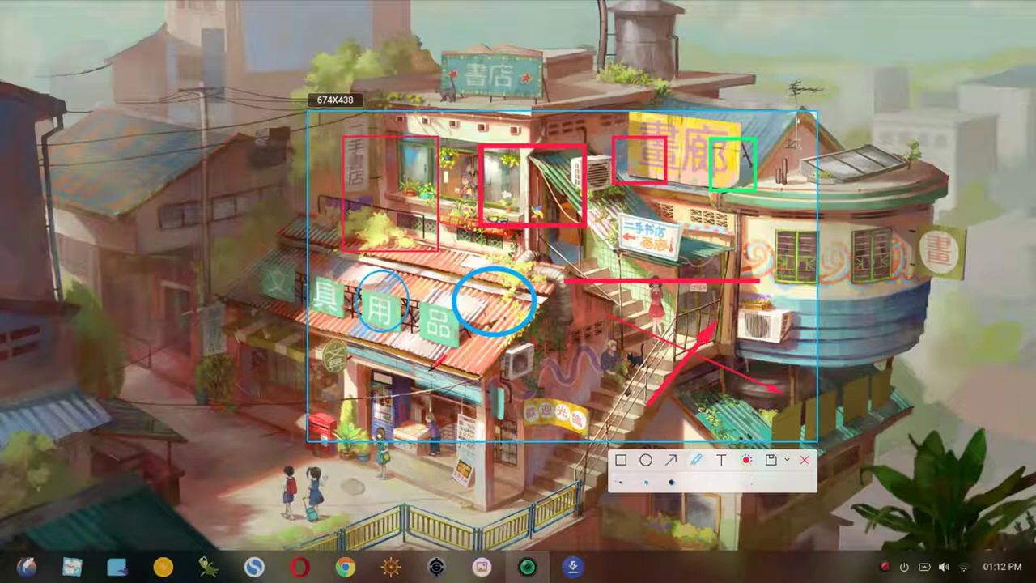
mouse_move(431, 358)
mouse_down()
mouse_move(403, 374)
mouse_move(555, 411)
mouse_move(558, 333)
mouse_move(522, 358)
mouse_move(539, 363)
mouse_move(486, 340)
mouse_move(695, 350)
mouse_move(583, 350)
mouse_up()
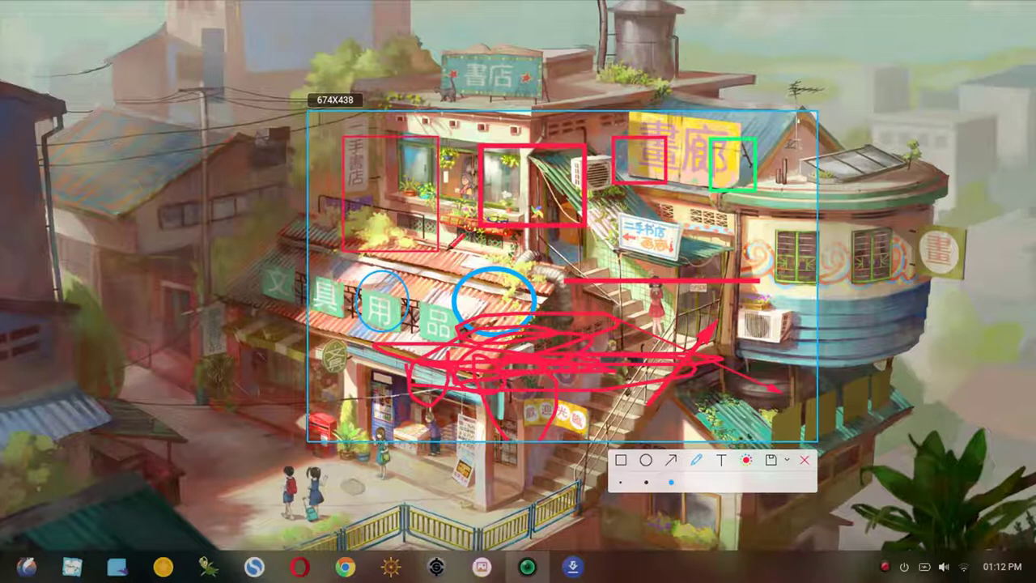
drag(467, 241, 569, 279)
mouse_move(489, 256)
mouse_down()
mouse_move(623, 247)
mouse_move(696, 267)
mouse_move(681, 275)
mouse_up()
- Draw a green freehand loop around the small hanging shop sign
click(745, 462)
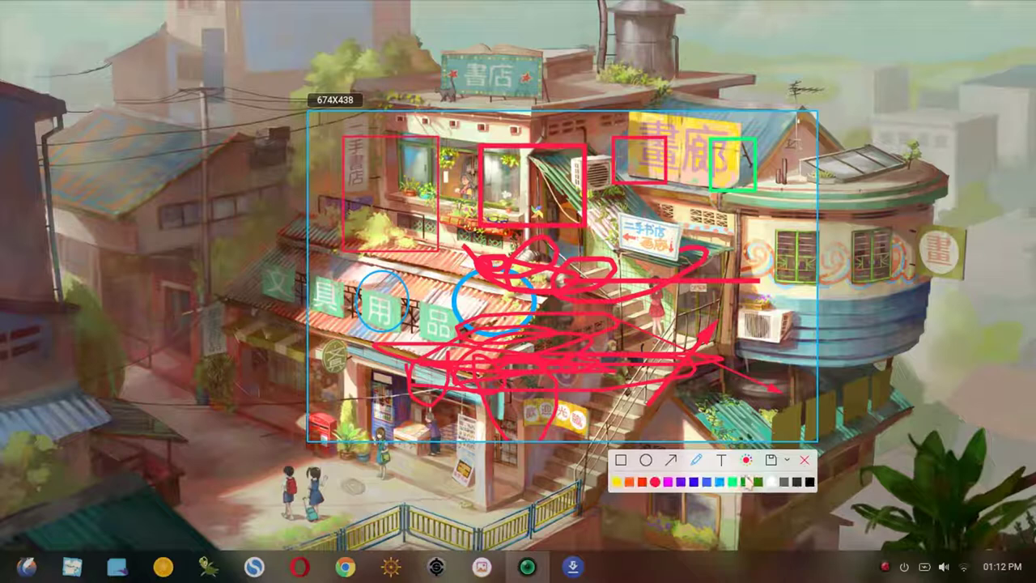
click(733, 481)
mouse_move(717, 238)
mouse_down()
mouse_move(639, 235)
mouse_move(684, 253)
mouse_up()
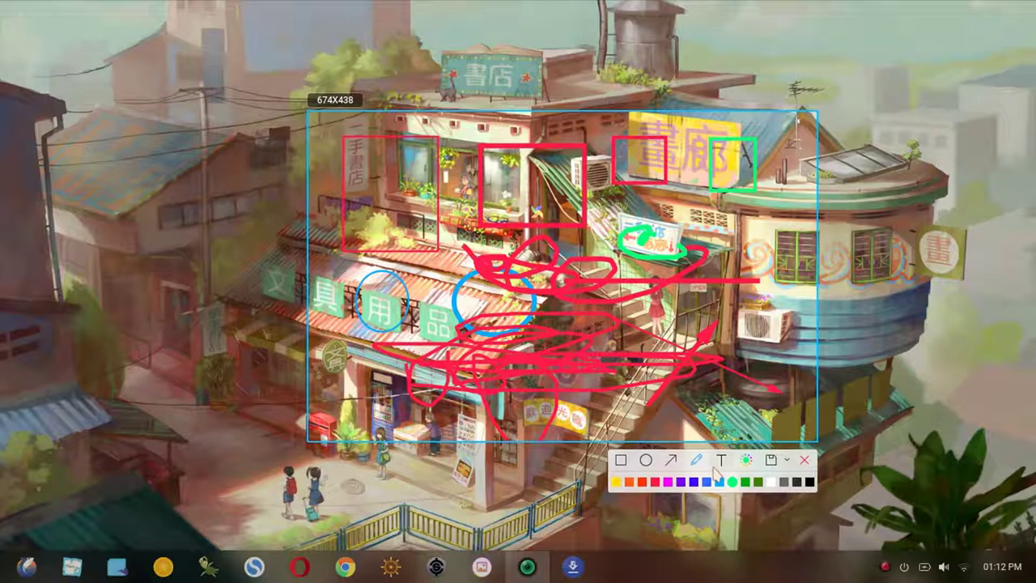
- Add 'hi friends' text on the roof area and set its font size to 96
click(722, 461)
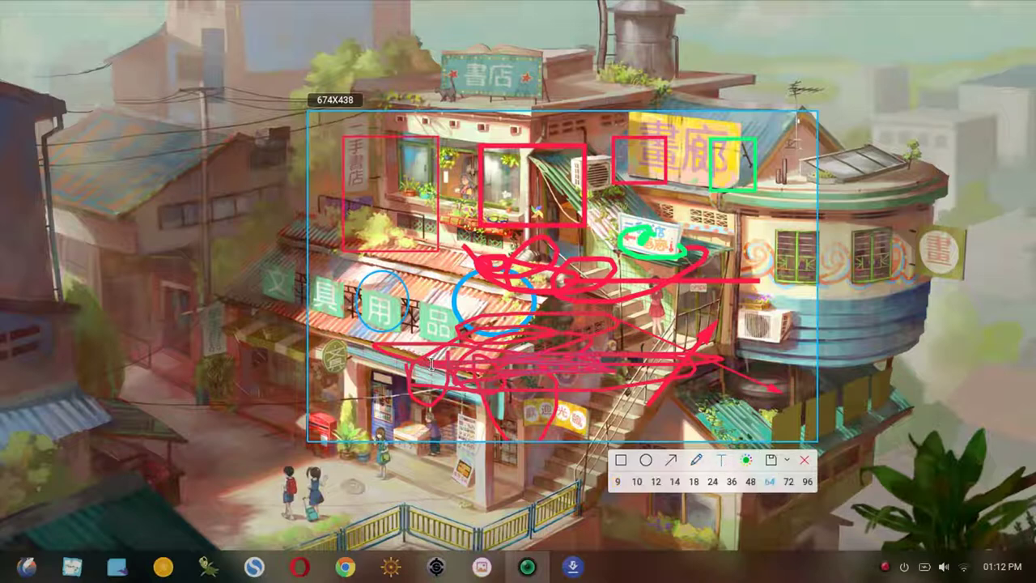
click(428, 276)
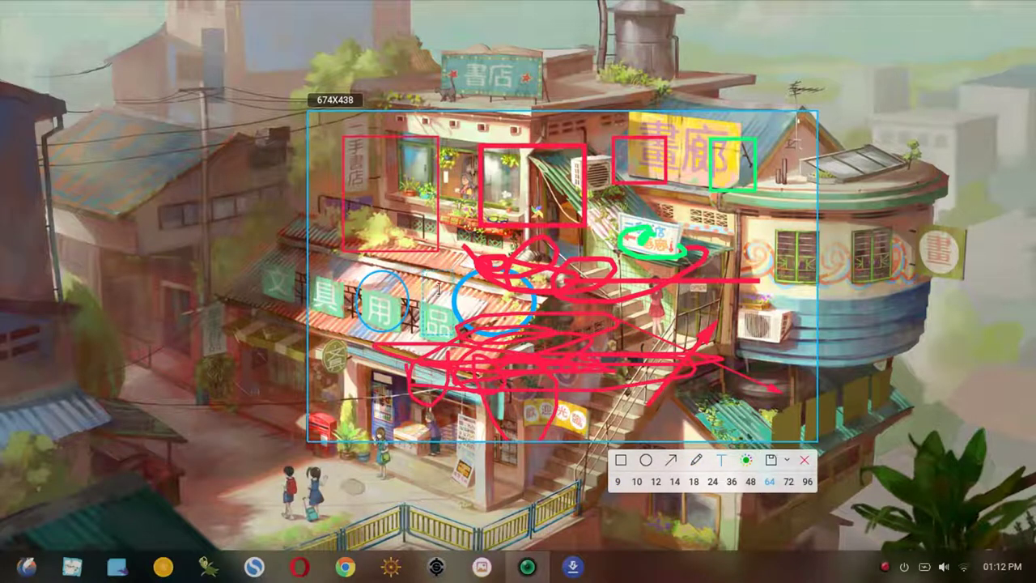
text(hi fr)
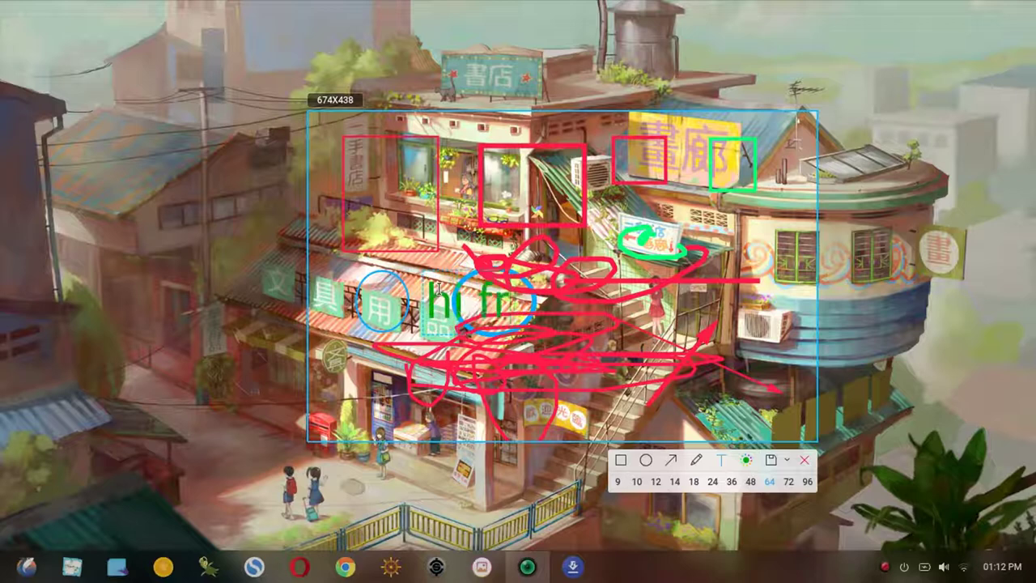
text(iends)
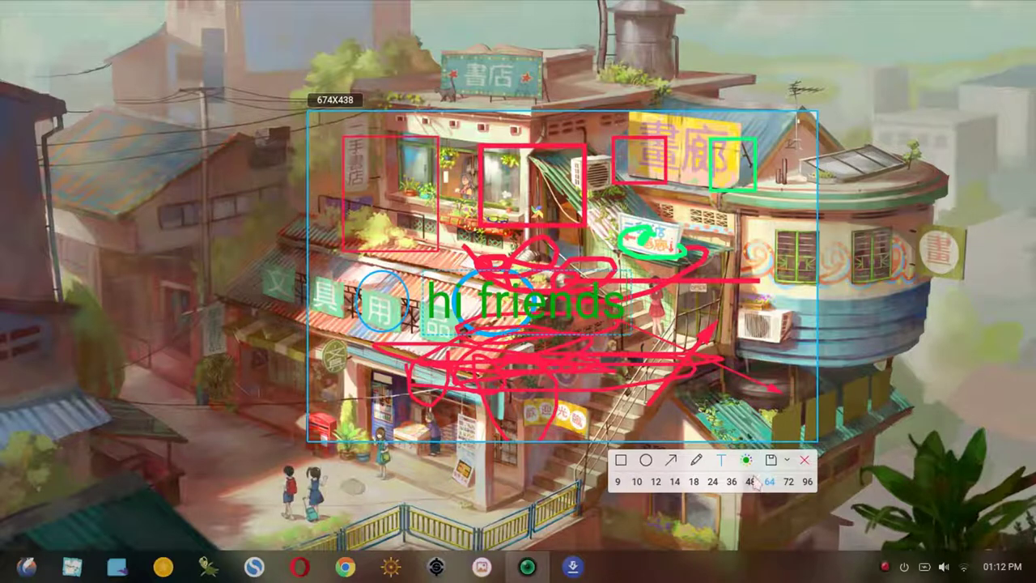
click(806, 482)
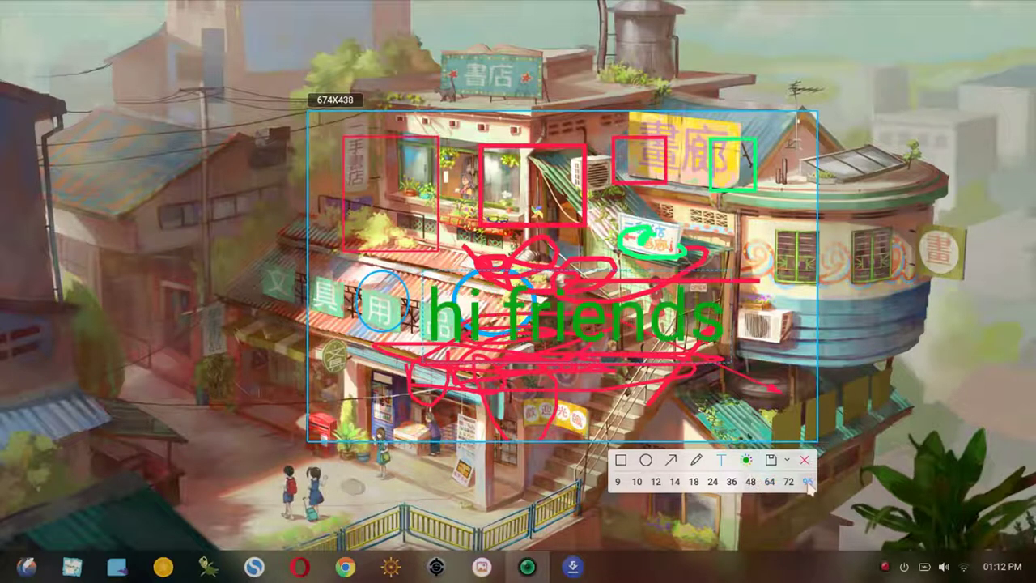
click(618, 482)
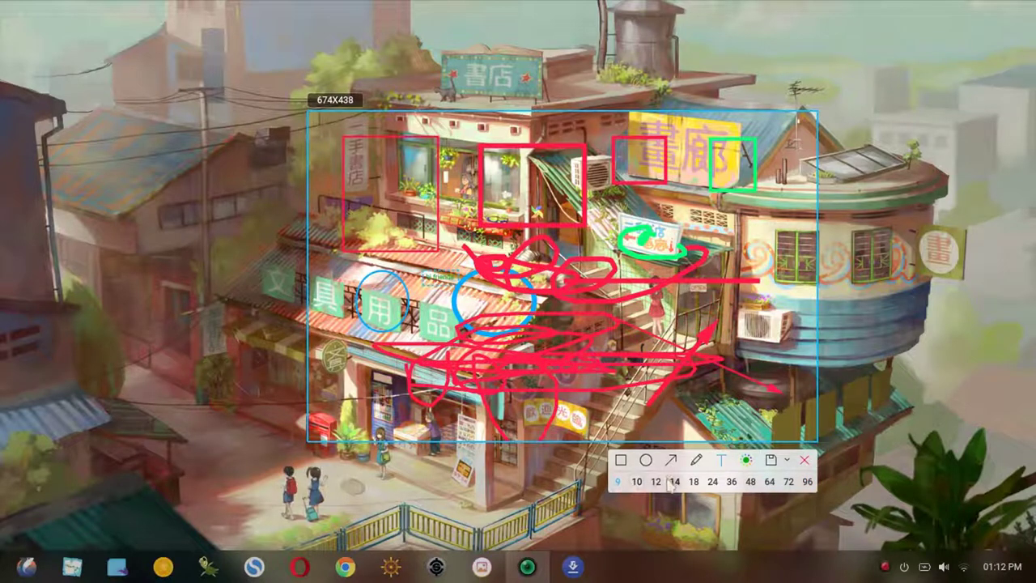
click(675, 482)
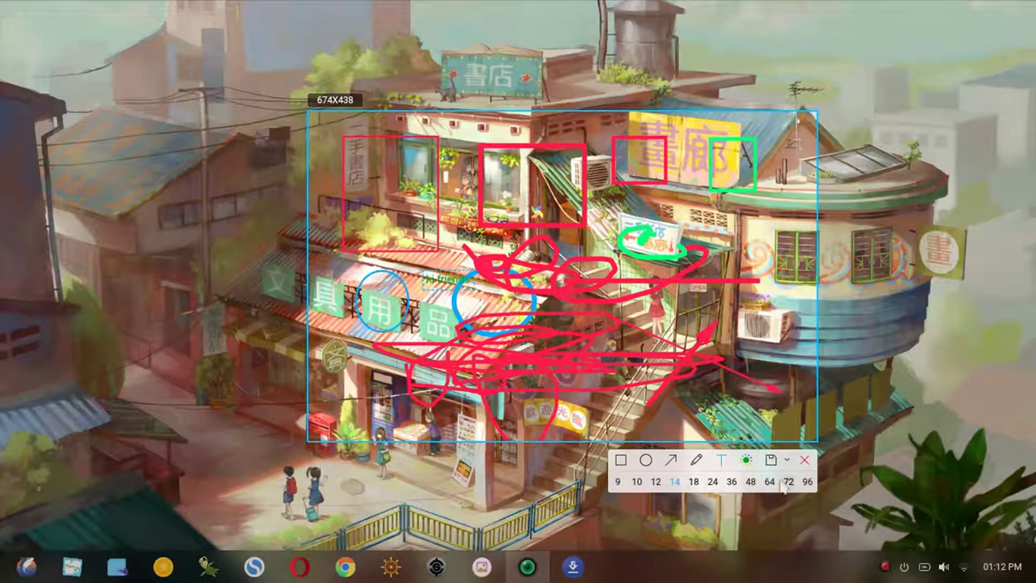
click(807, 481)
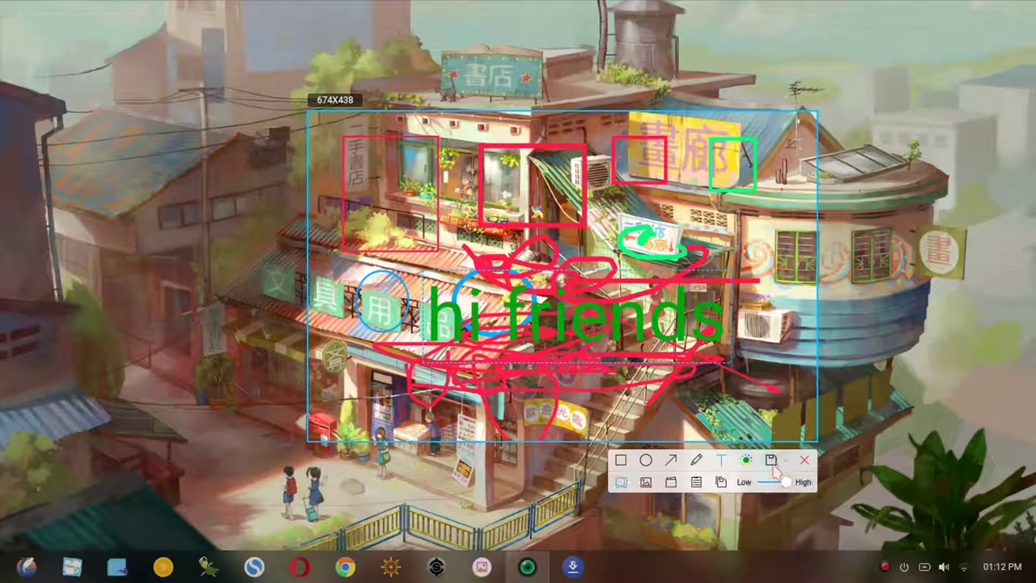
- Adjust the image quality slider and save the annotated screenshot to the desktop
click(786, 460)
mouse_move(778, 489)
mouse_down()
mouse_move(766, 489)
mouse_move(794, 488)
mouse_up()
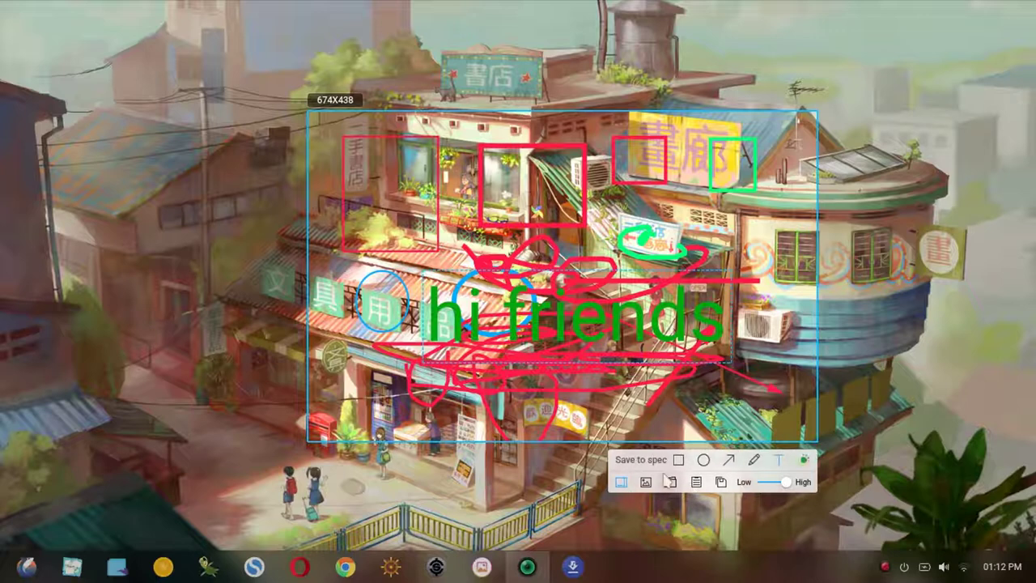
click(622, 483)
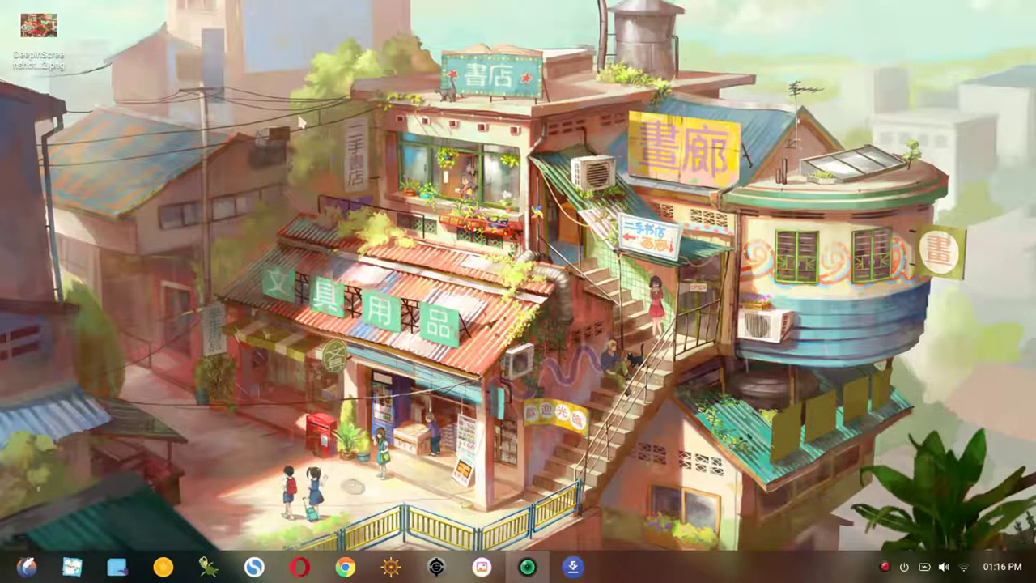
click(47, 36)
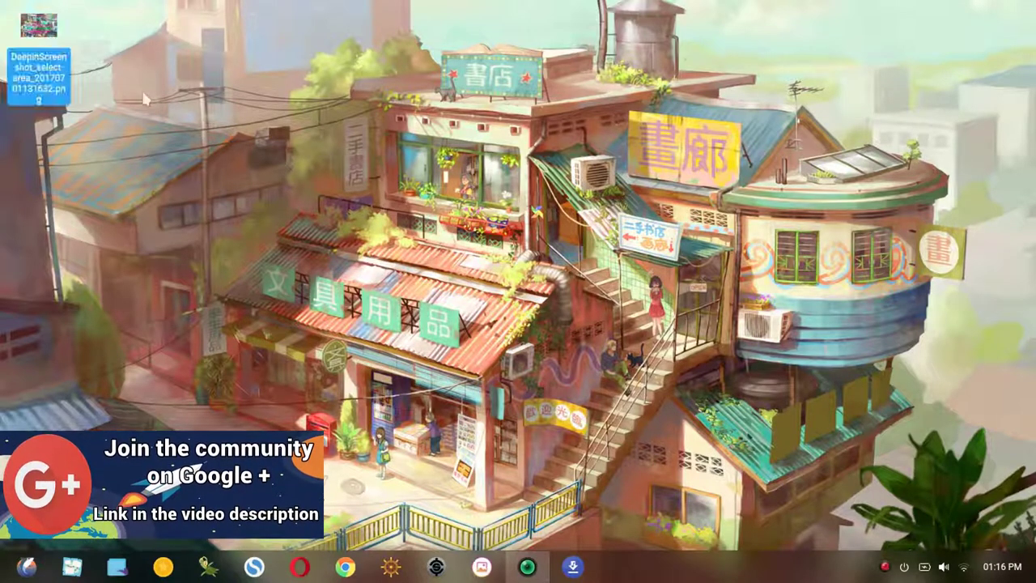
key(Return)
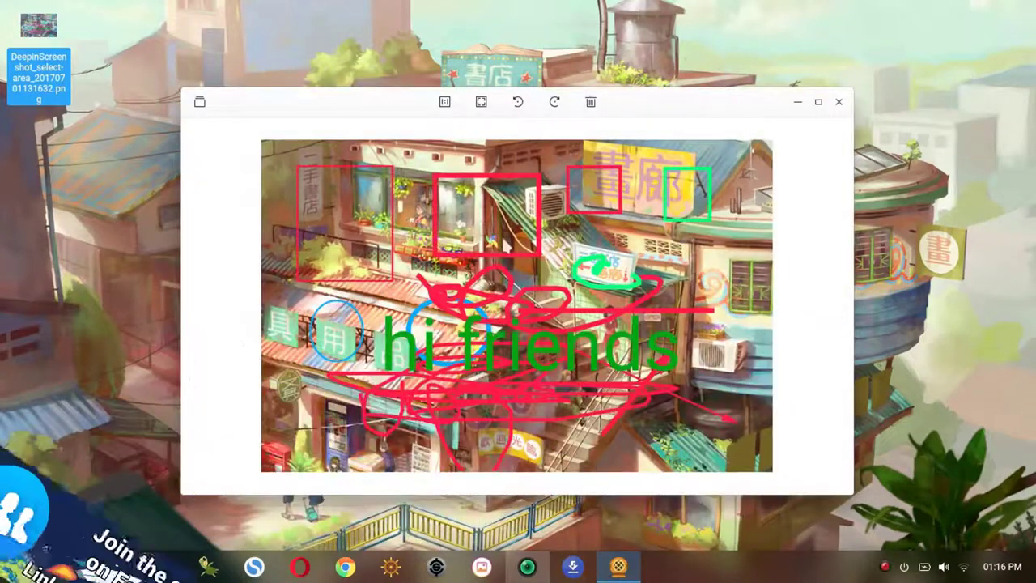
scroll(505, 245, up, 1)
scroll(501, 260, down, 2)
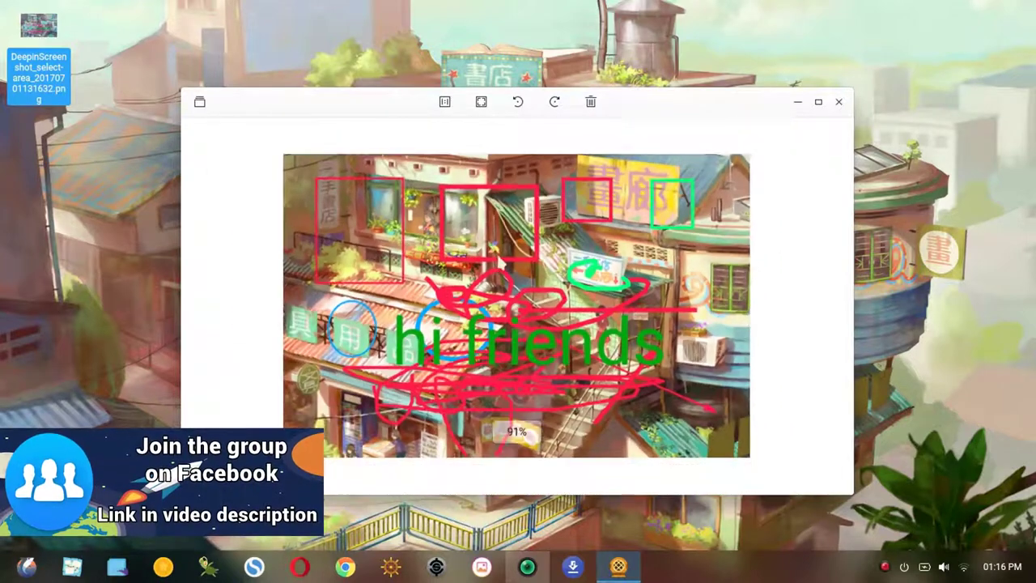
key(Escape)
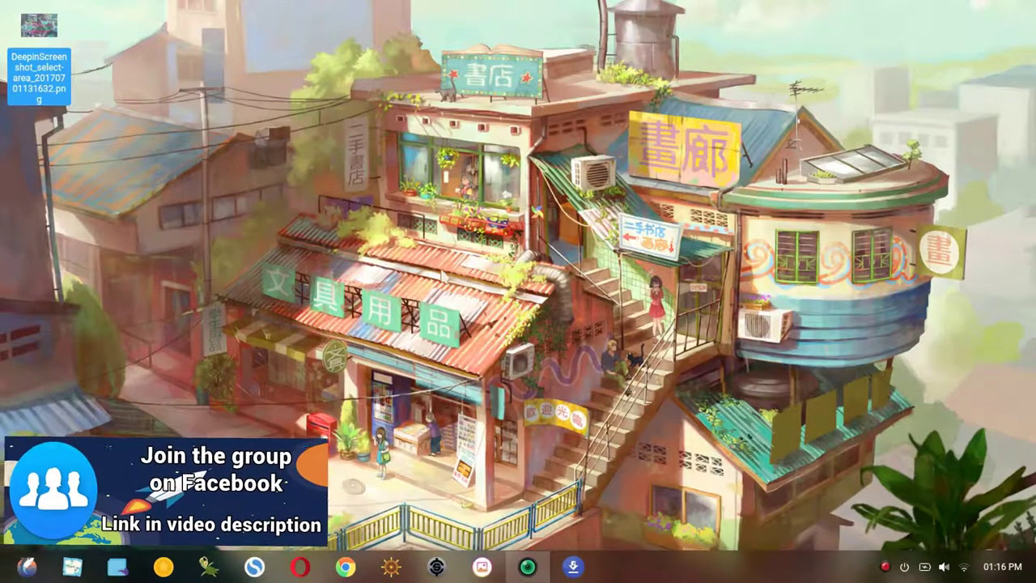